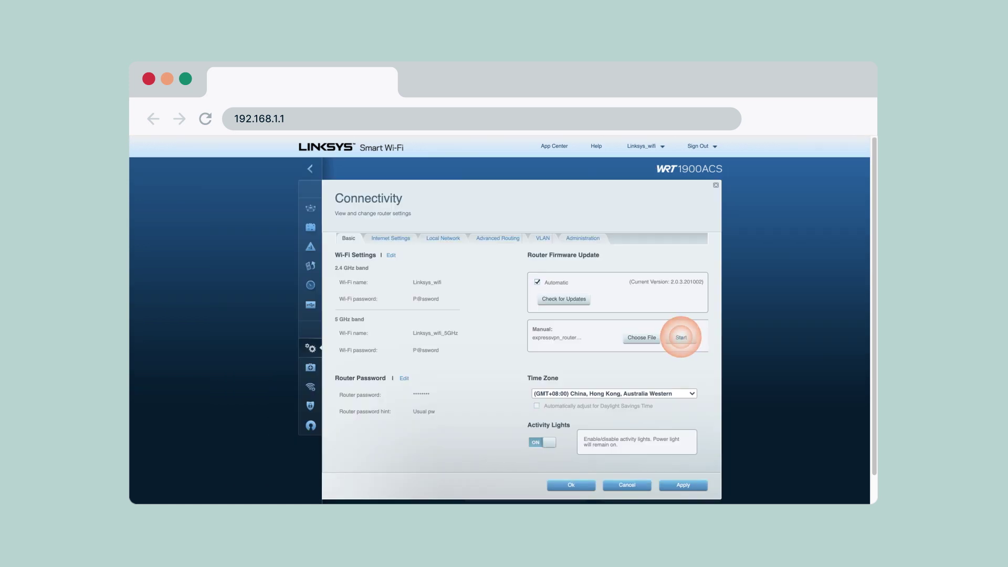
Install the chosen ExpressVPN firmware file, accepting the unrecognized file name and flashing warnings
click(682, 337)
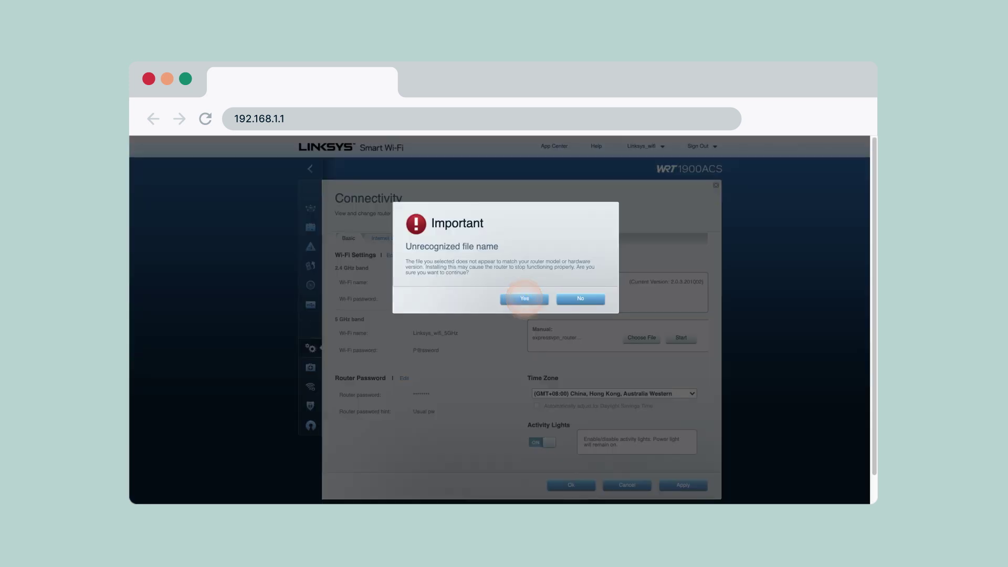
click(525, 299)
click(524, 309)
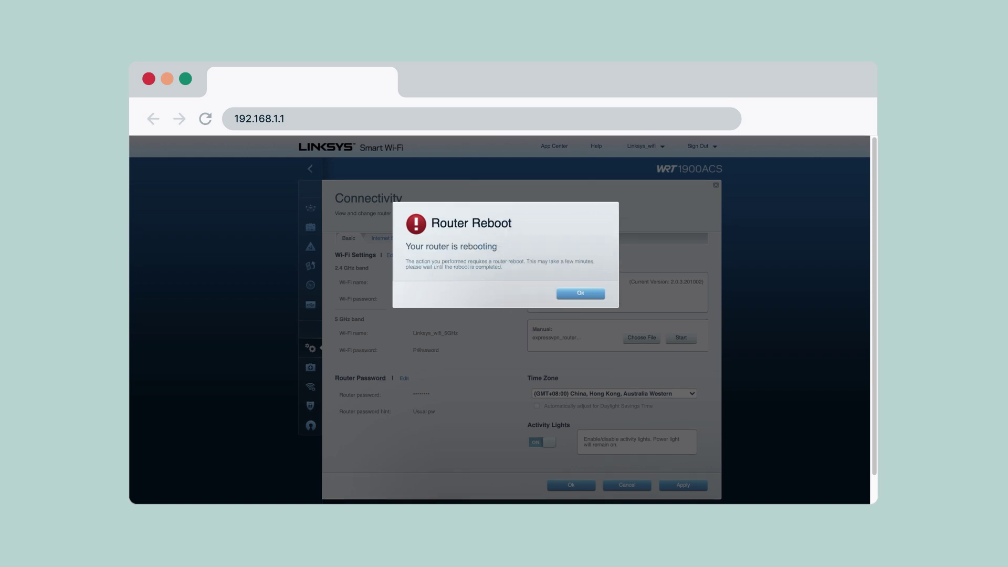